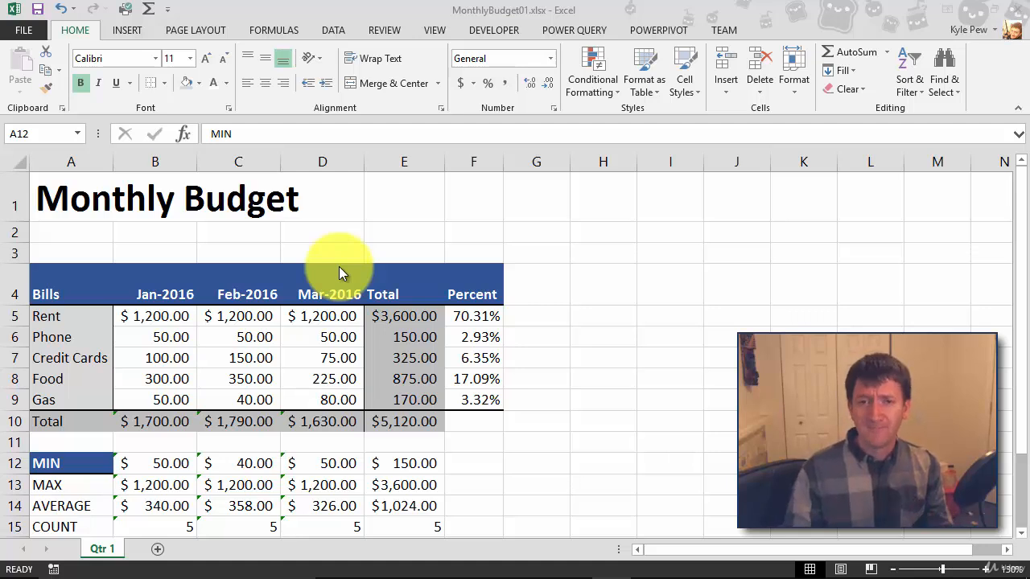
Step: Clear all formatting from the header row A4:F4
drag(41, 277, 467, 299)
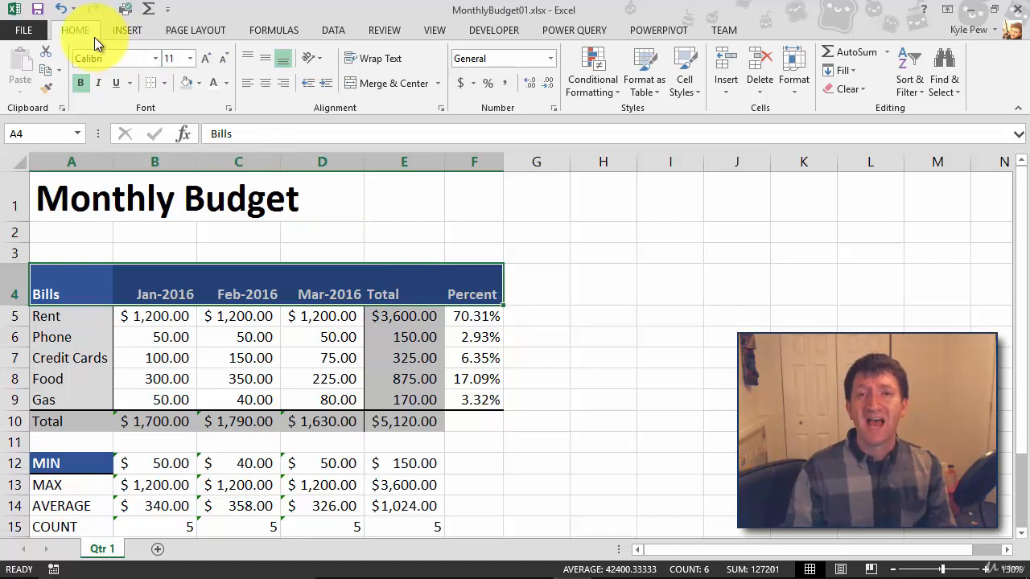
click(865, 90)
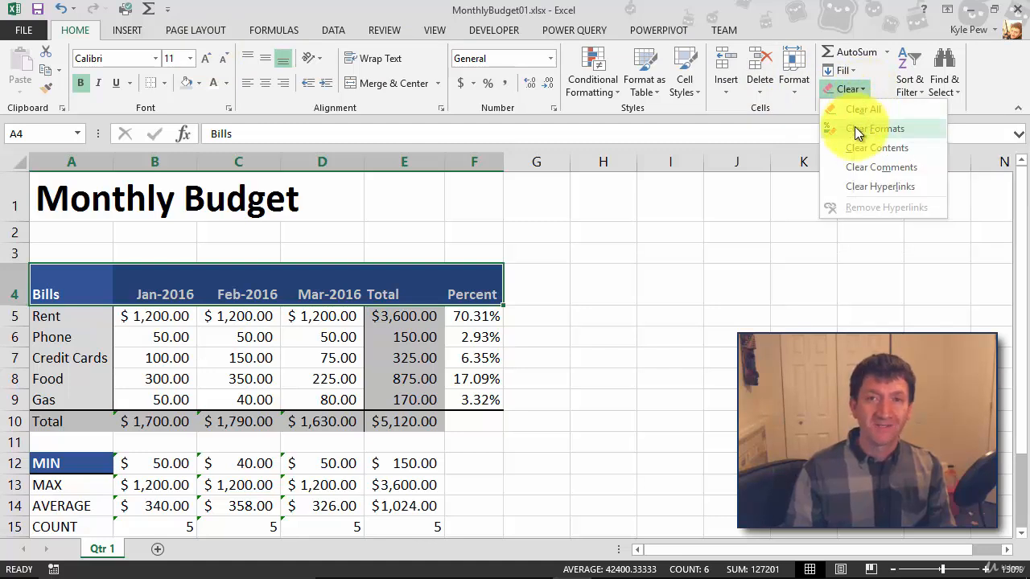
click(857, 131)
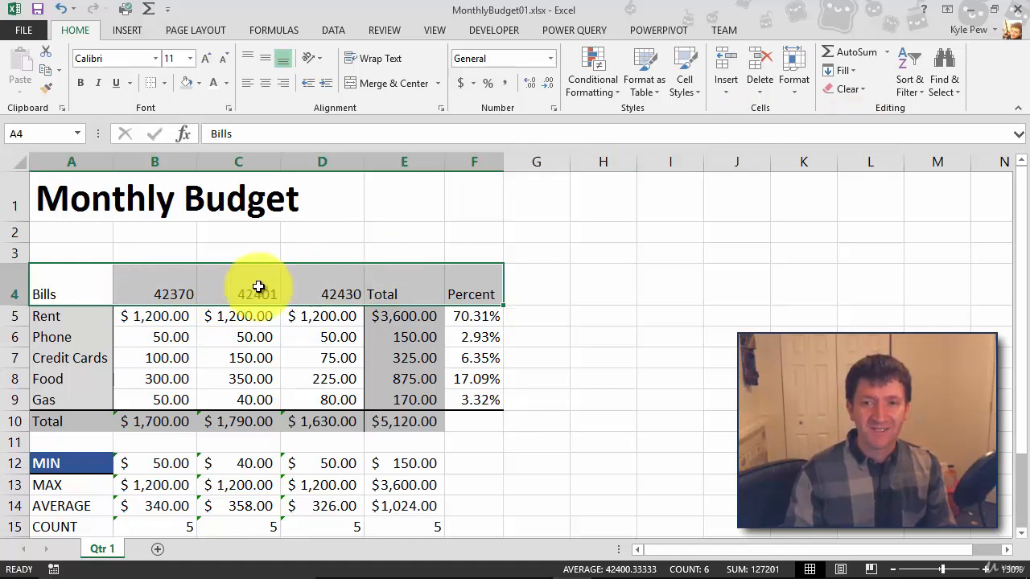
Step: Give the month headers B4:D4 the custom date format mmm-yyyy
click(139, 291)
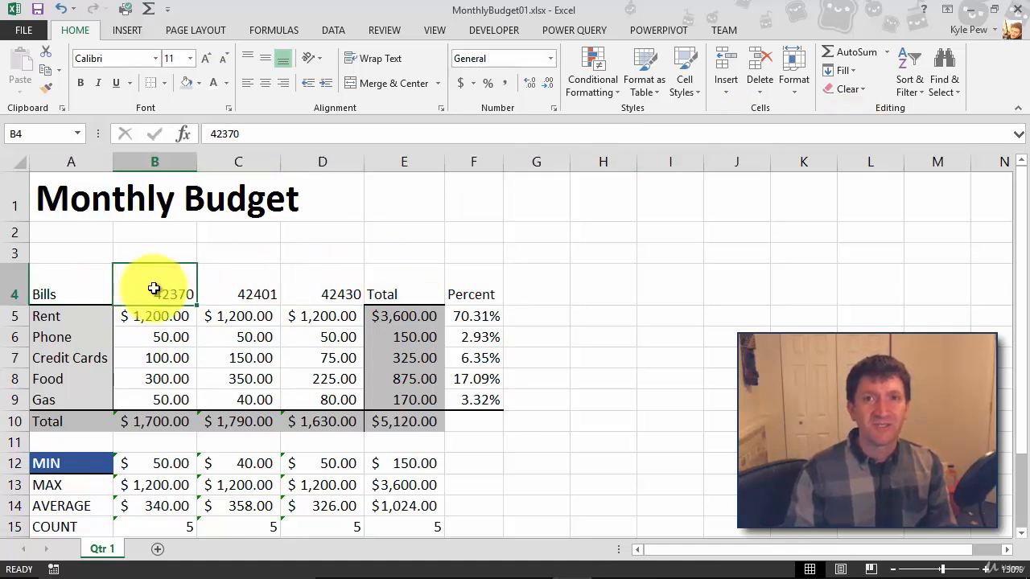
drag(154, 288, 292, 283)
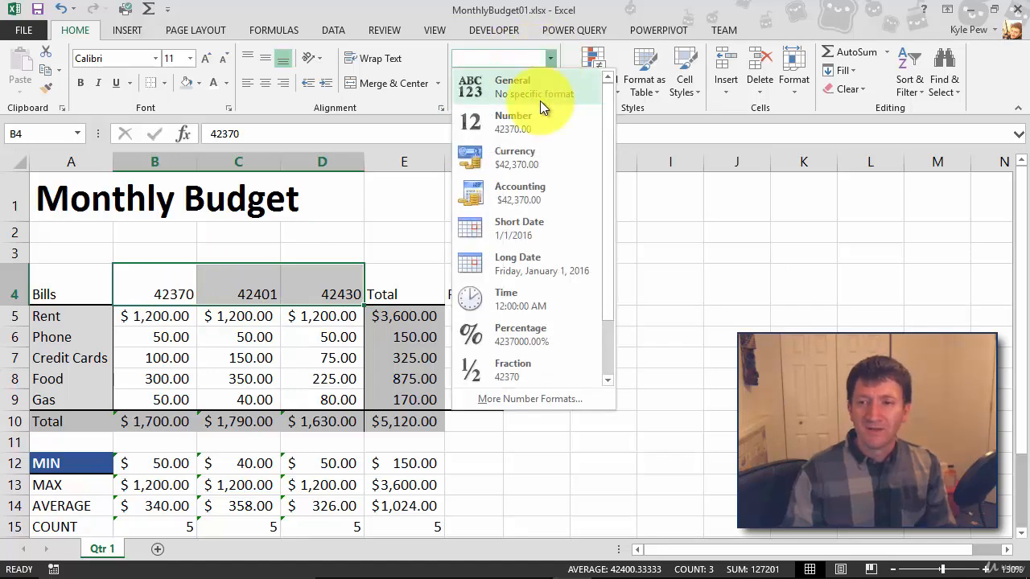
click(512, 399)
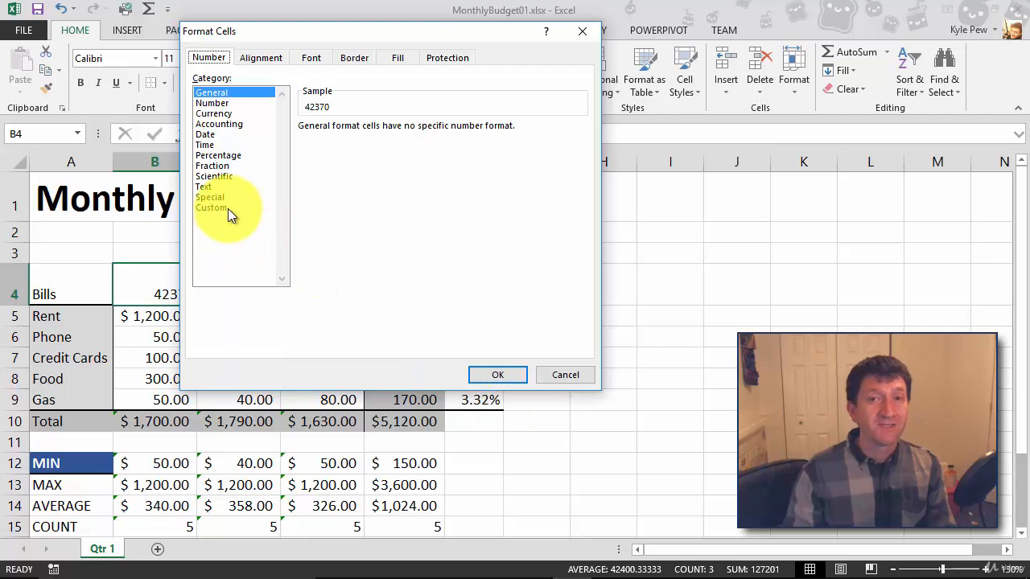
click(228, 208)
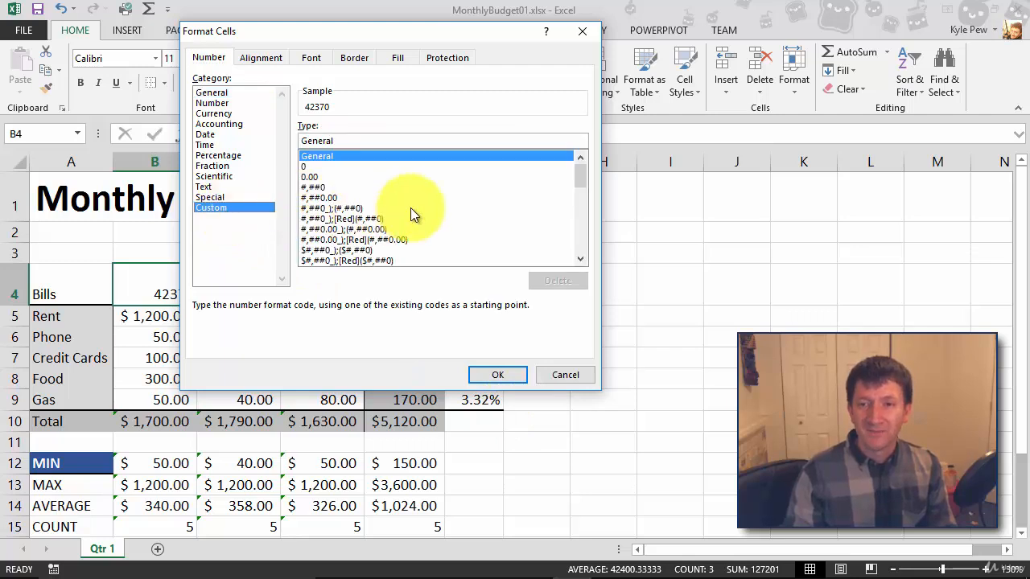
drag(579, 174, 584, 210)
click(329, 210)
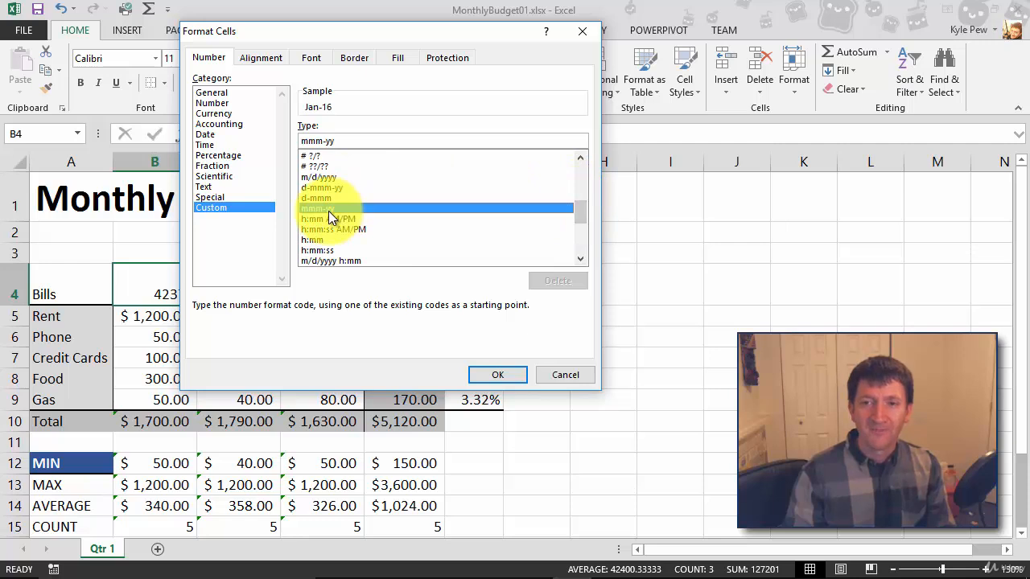
click(352, 140)
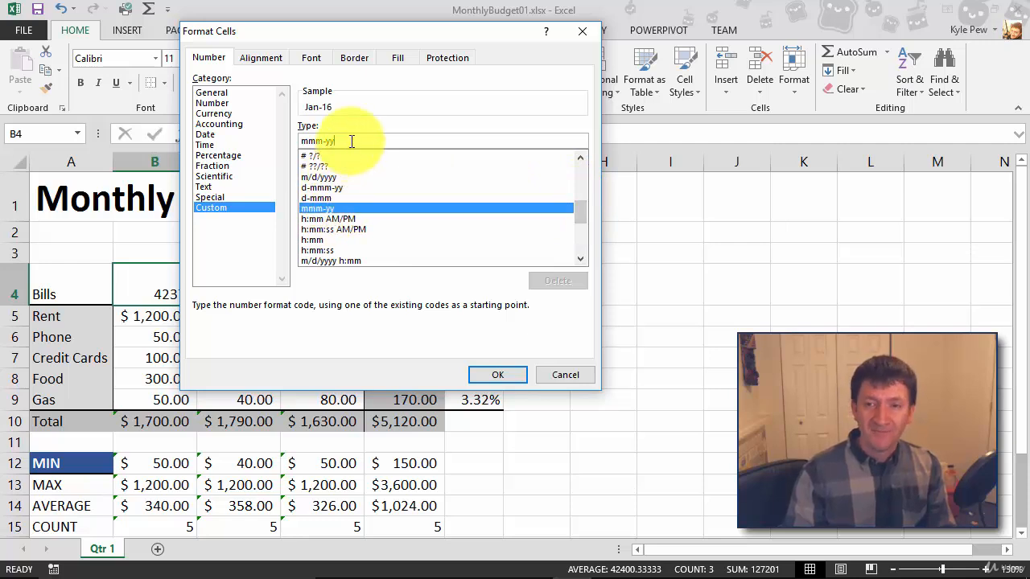
text(yy)
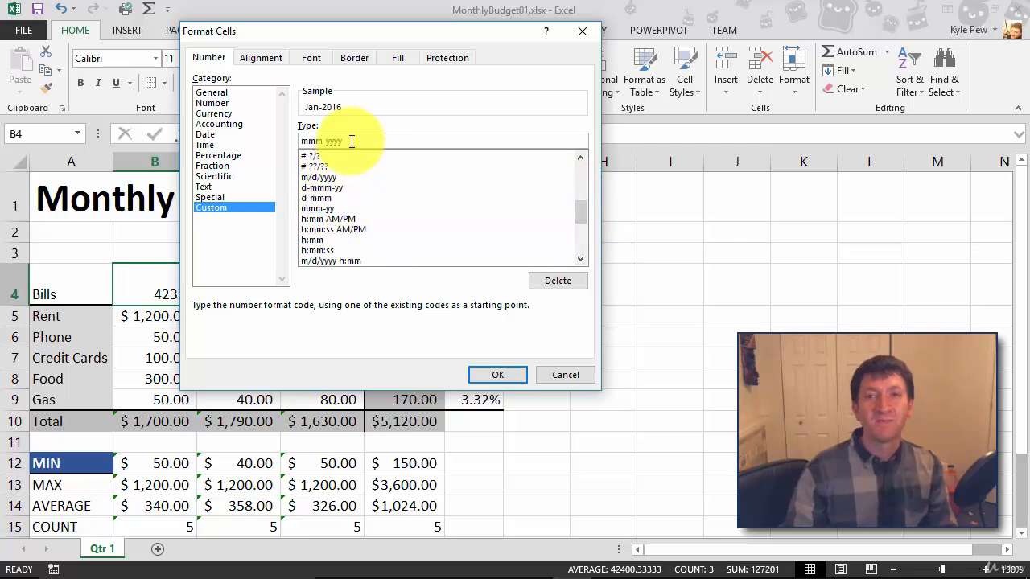
click(515, 373)
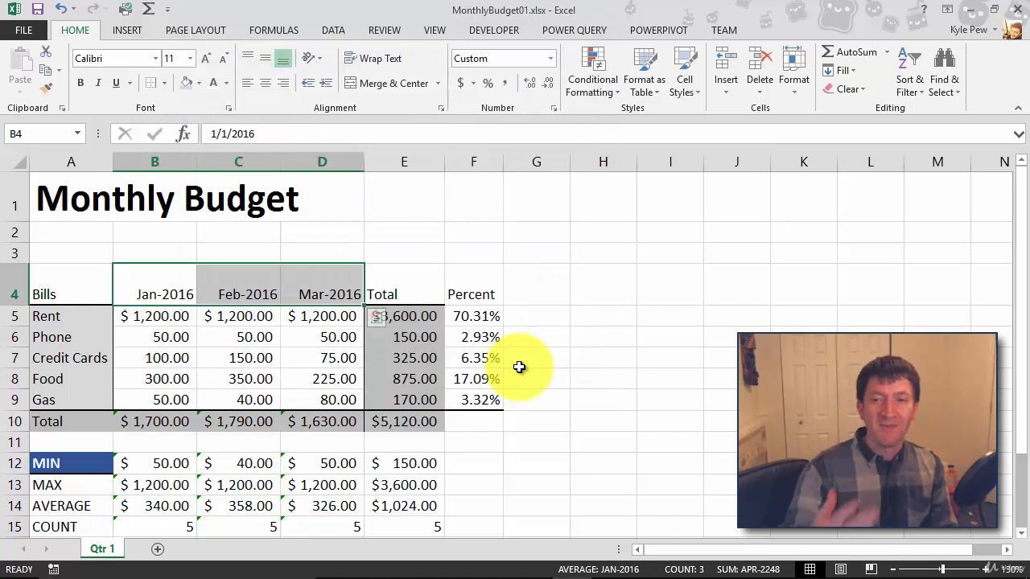
Step: Format cell A4 with bold text, a blue fill colour and a bottom border
click(74, 280)
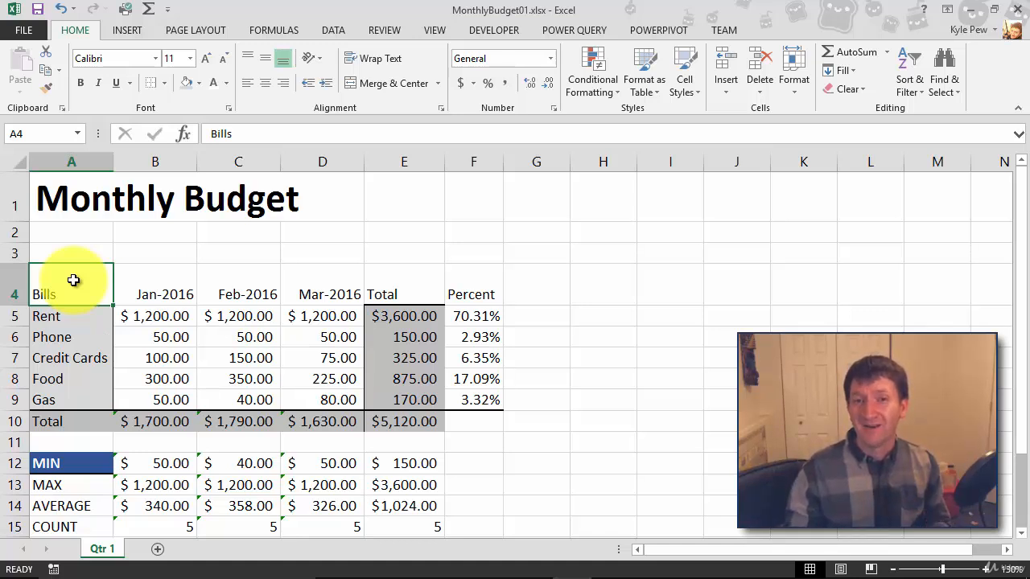
click(81, 80)
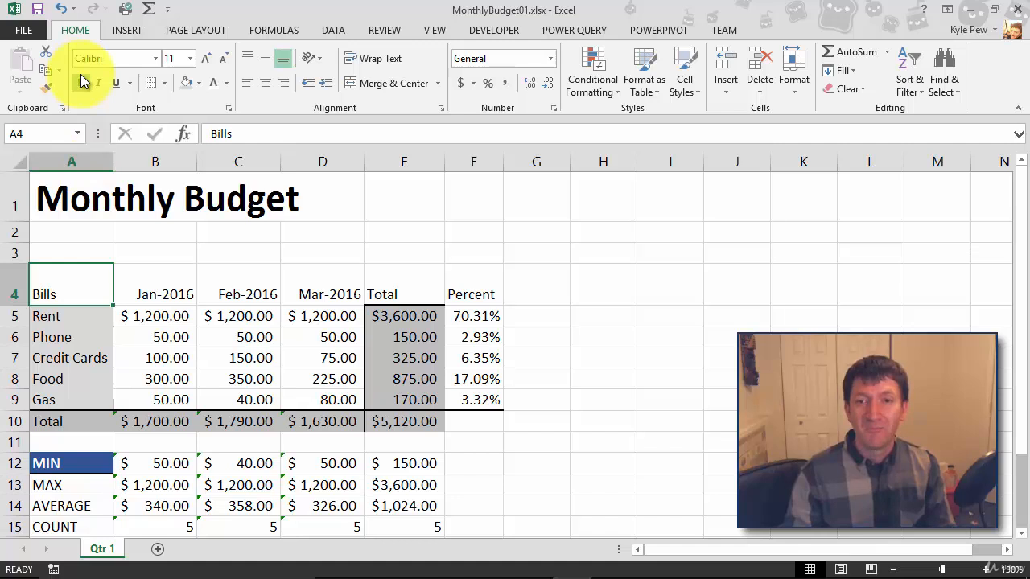
click(200, 83)
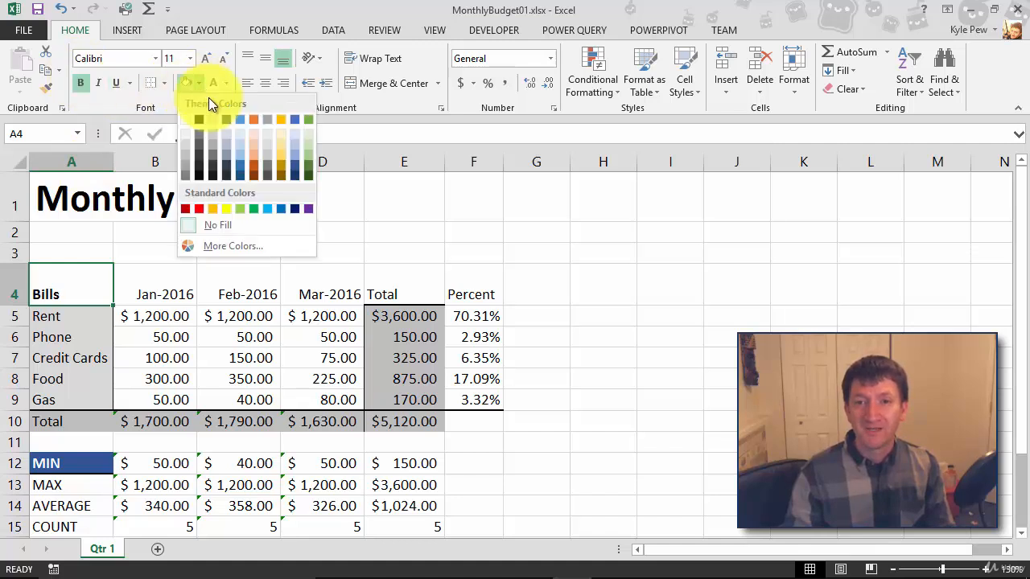
click(244, 165)
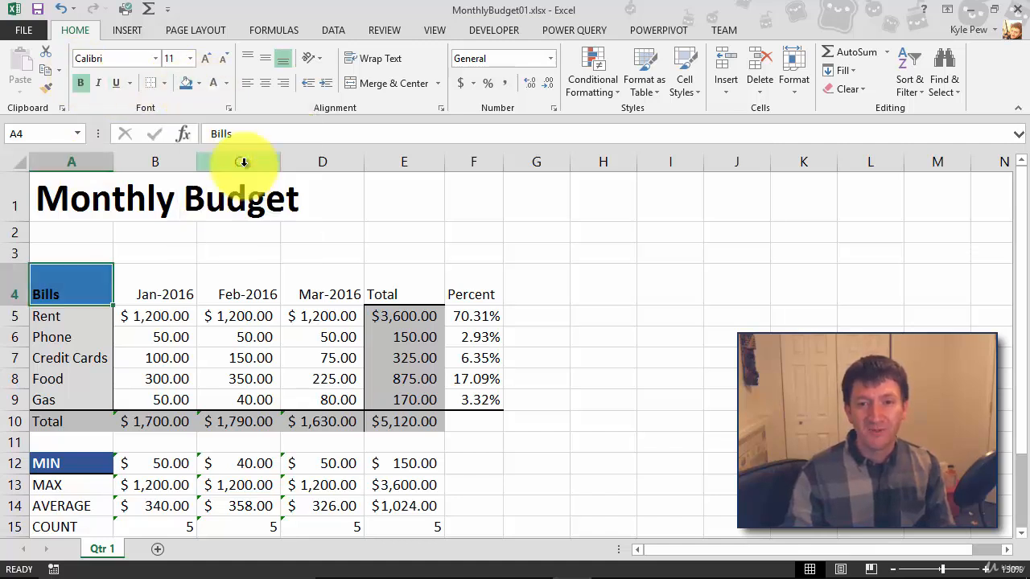
click(164, 83)
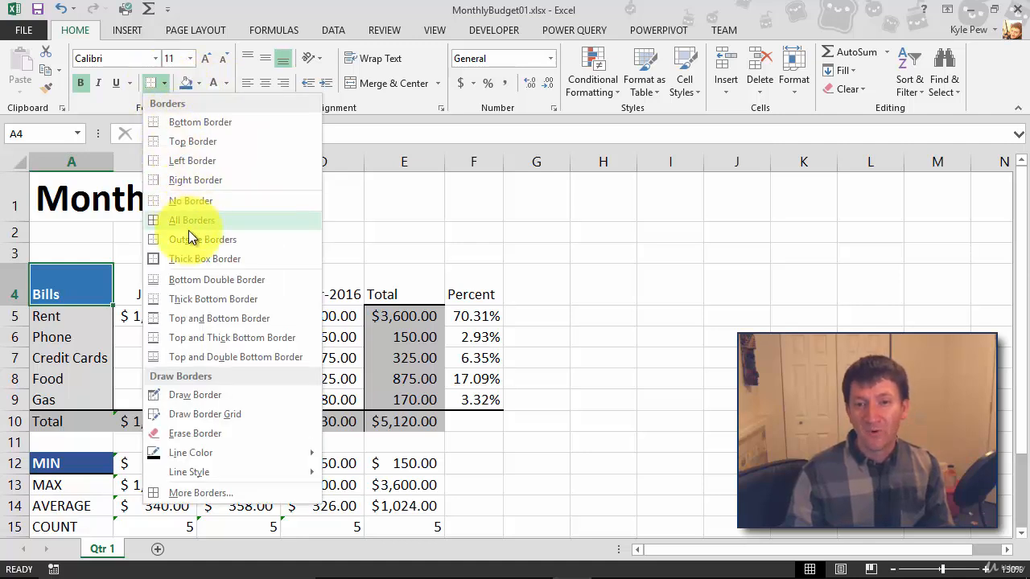
click(187, 294)
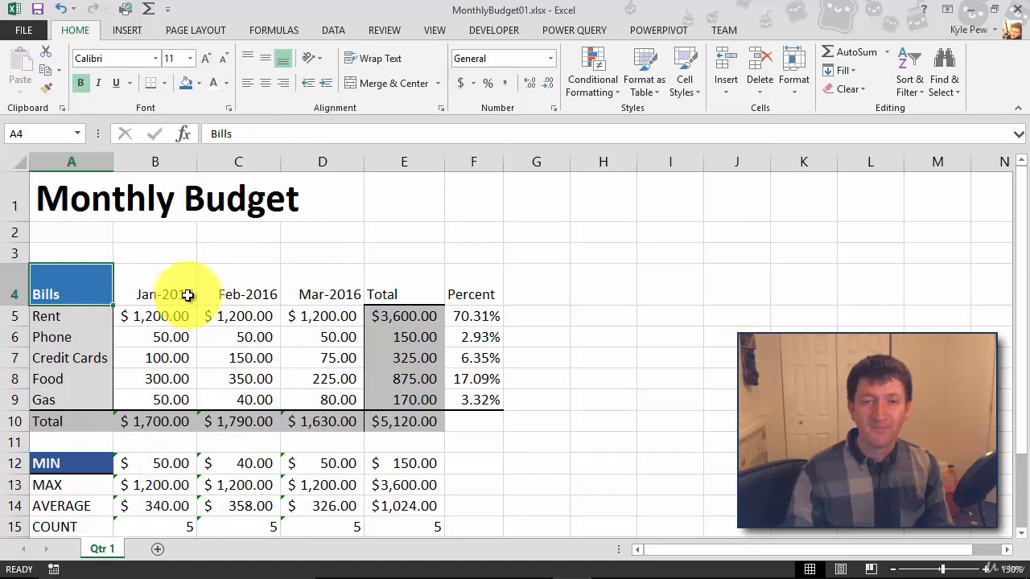
Step: Create a new cell style named AwesomeHeaderStyle from the formatting of cell A4
click(148, 358)
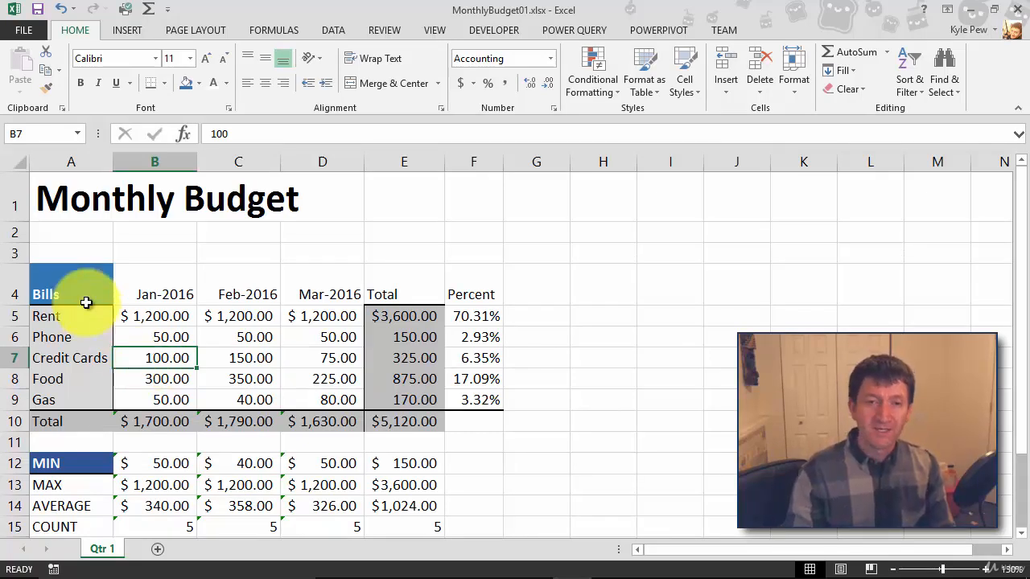
click(65, 281)
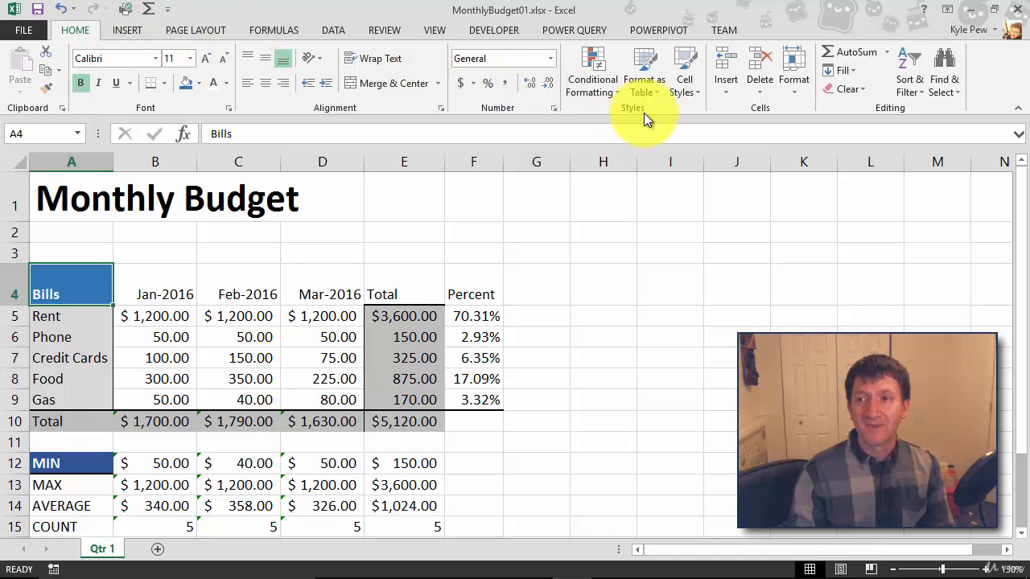
click(686, 93)
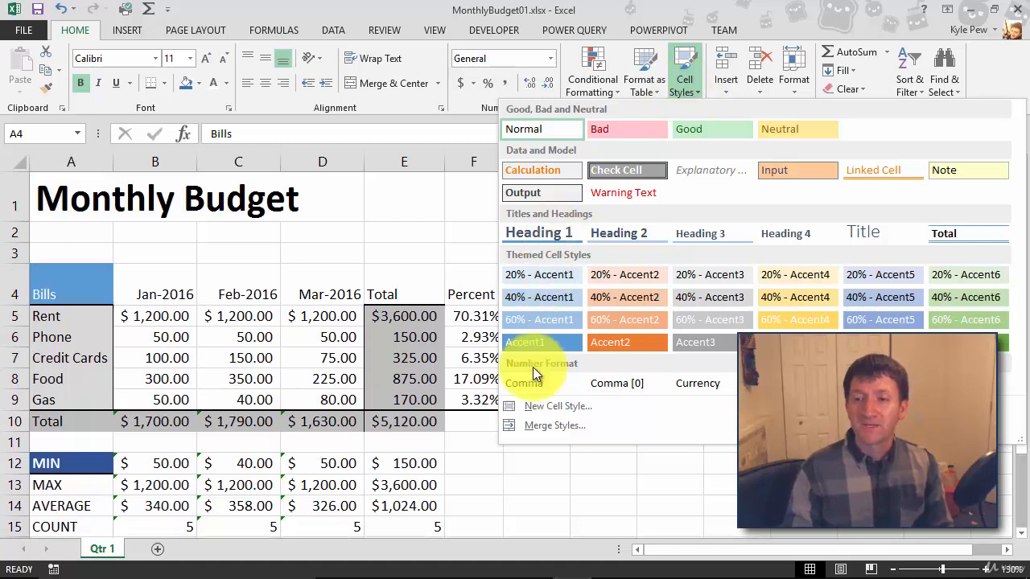
click(579, 408)
drag(352, 89, 161, 97)
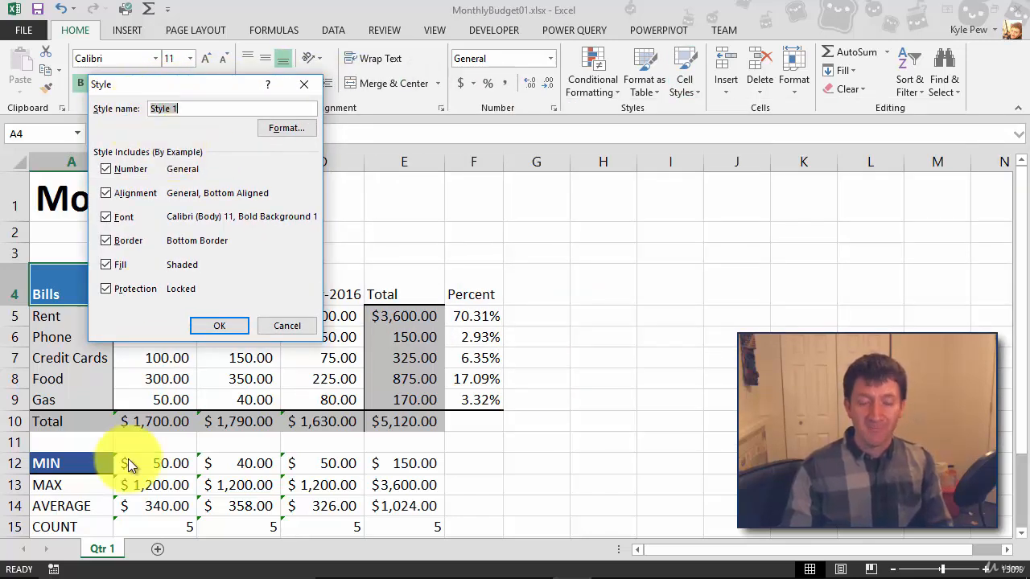
text(Awesome)
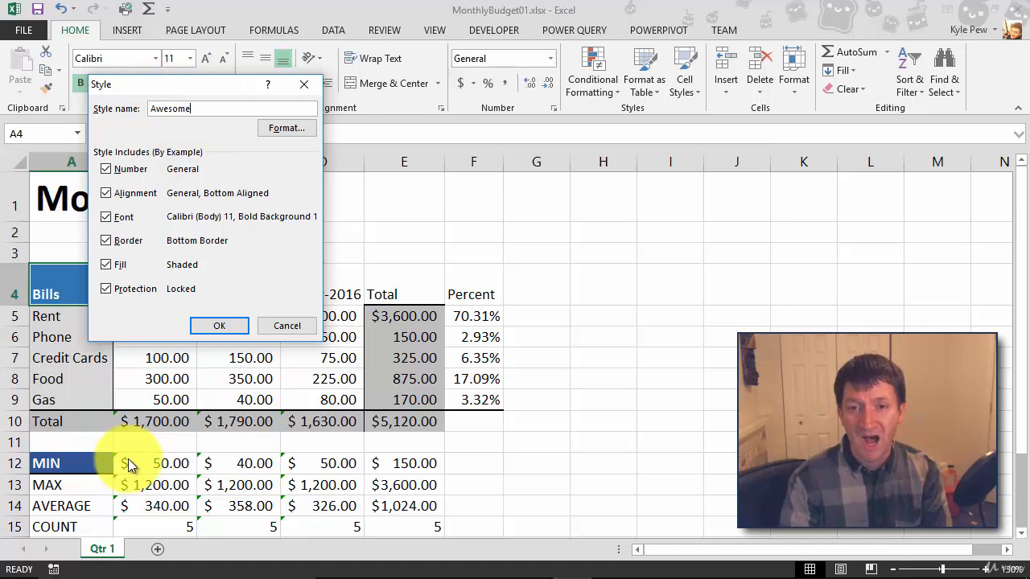
text(HeaderStyle)
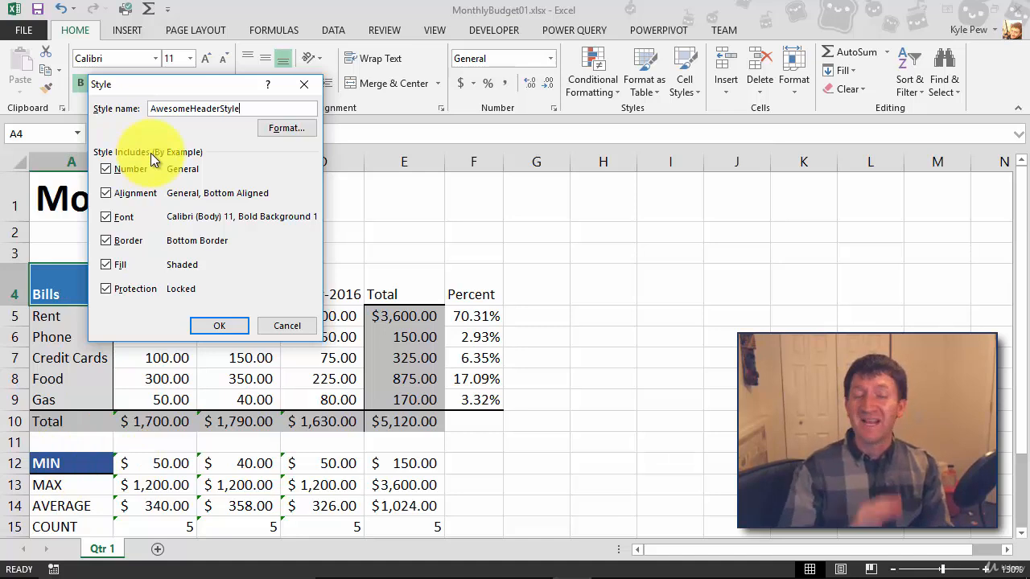
click(208, 323)
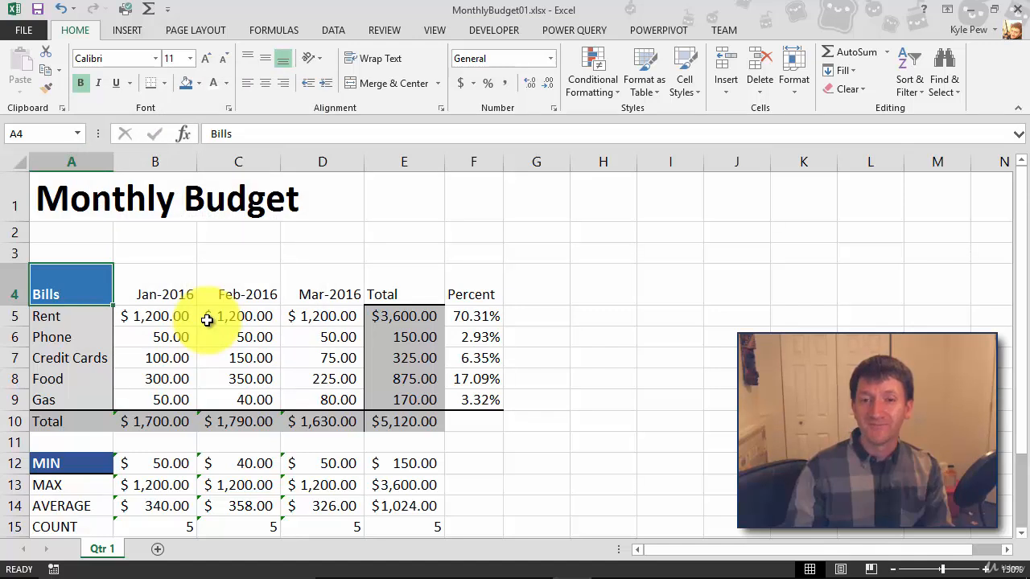
Step: Apply the AwesomeHeaderStyle cell style to the whole header row A4:F4
drag(75, 280, 465, 290)
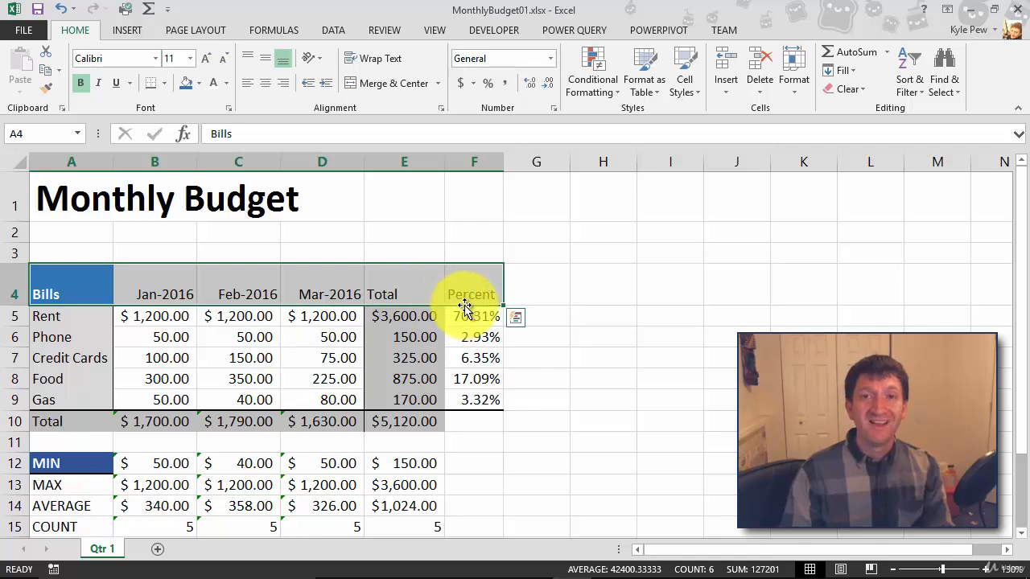
click(688, 92)
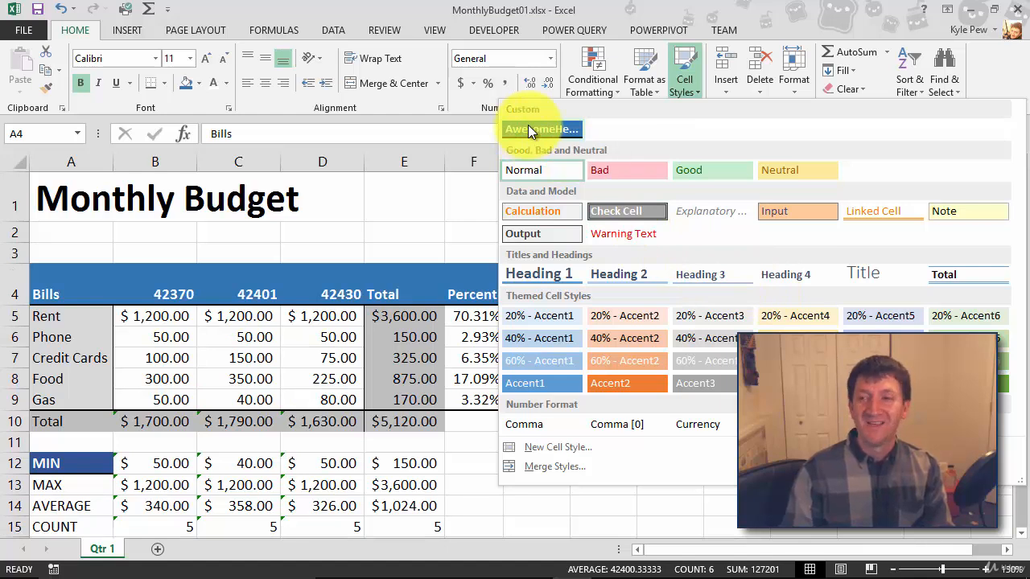
click(531, 128)
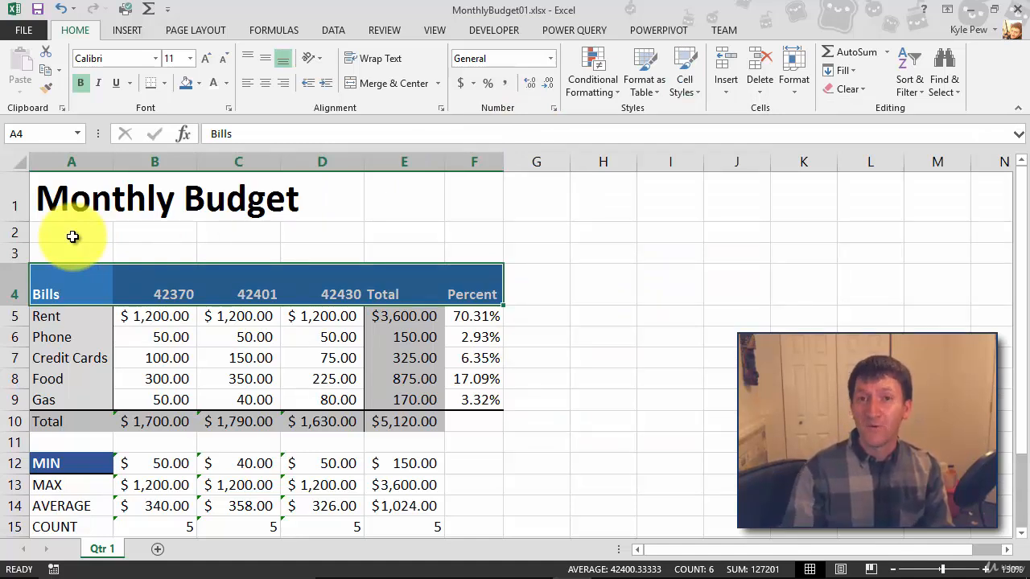
Step: Reapply the custom date format mmm-yyyy to the month headers B4:D4
drag(173, 292, 291, 288)
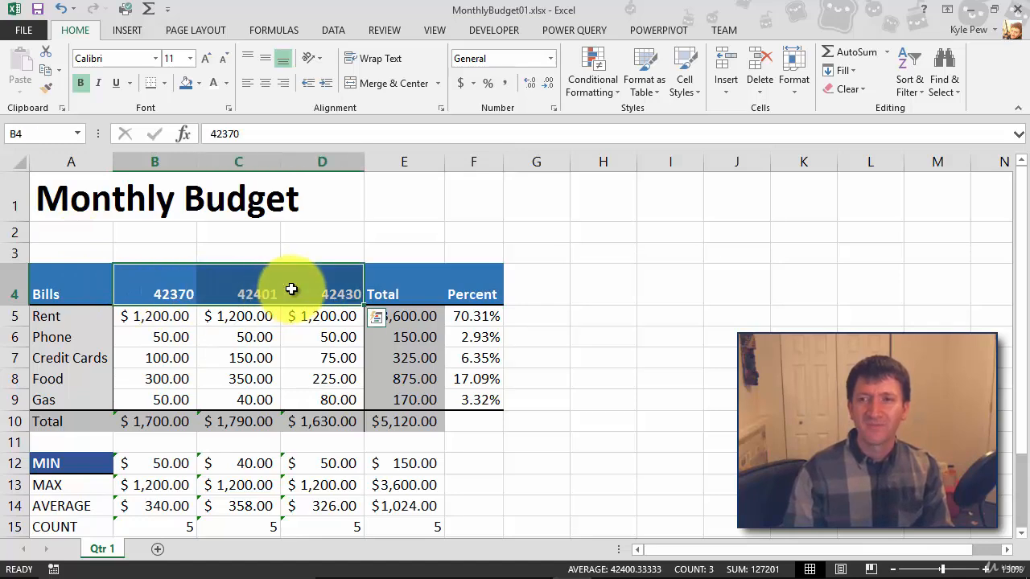
click(550, 58)
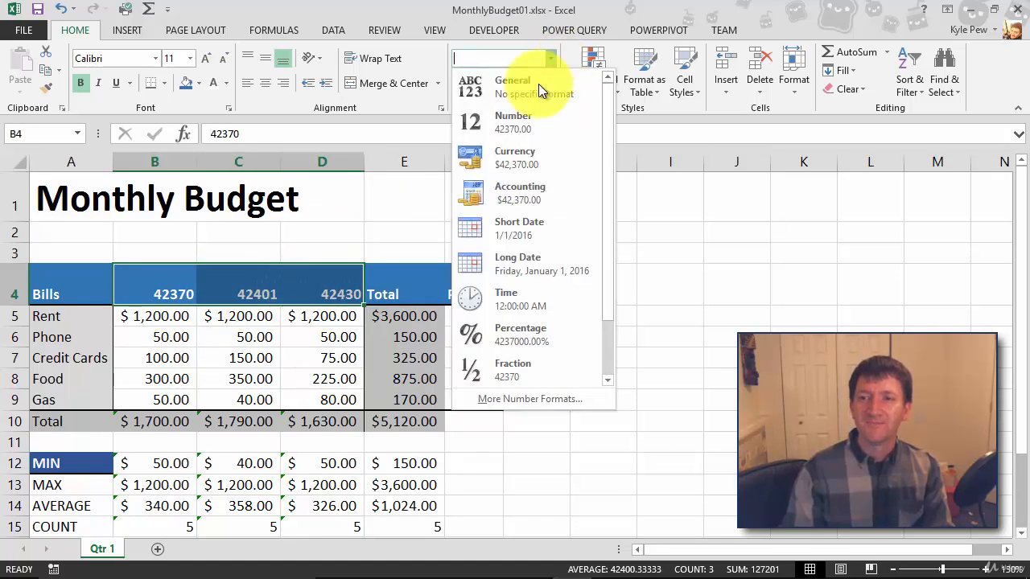
click(493, 400)
click(40, 209)
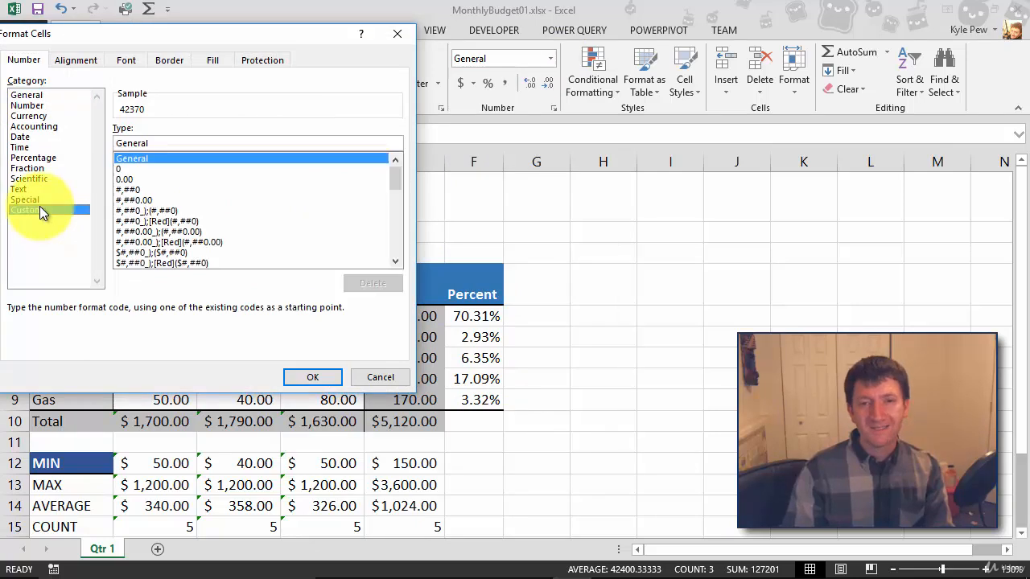
drag(392, 177, 380, 210)
click(133, 253)
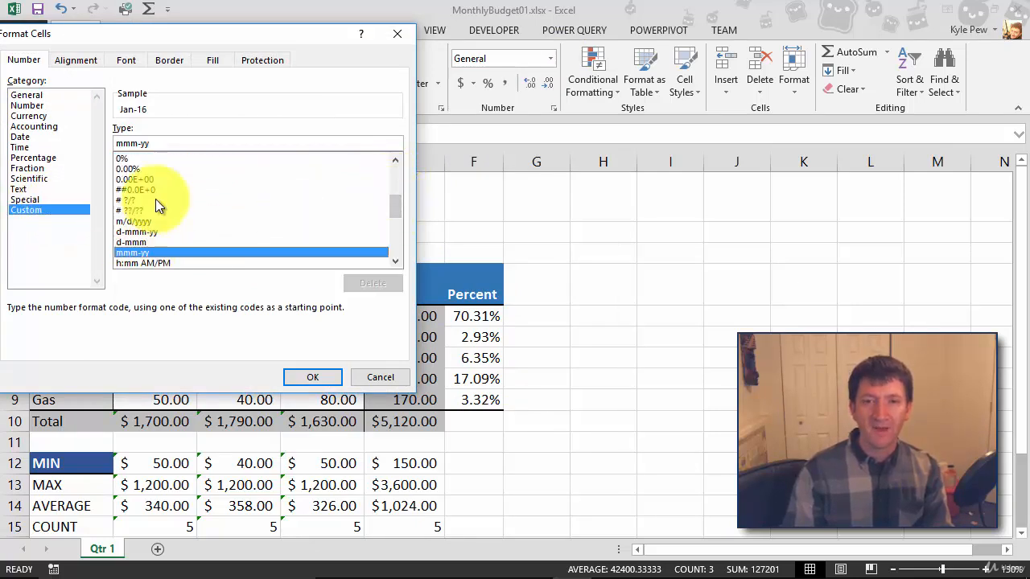
text(yy)
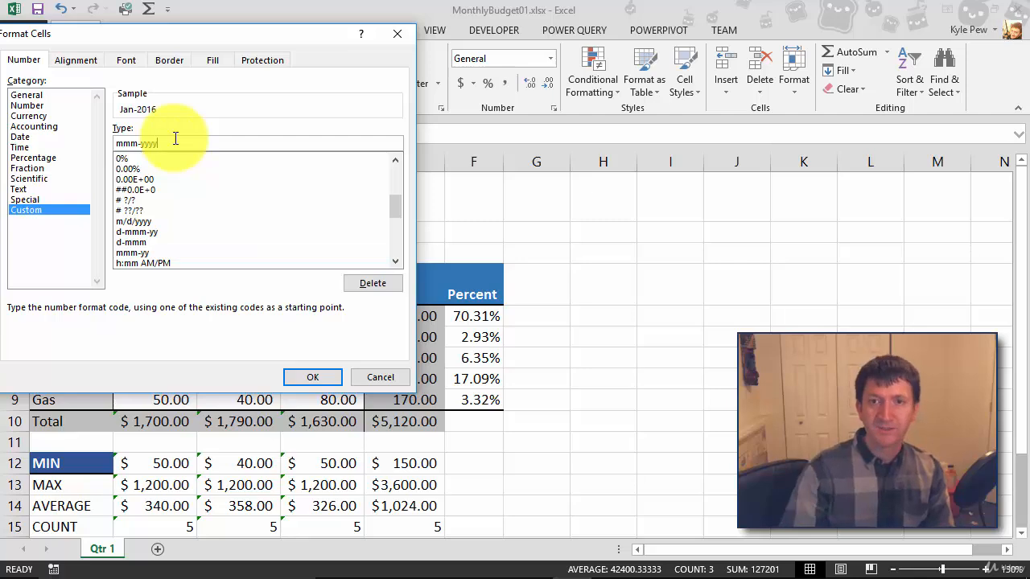
click(324, 372)
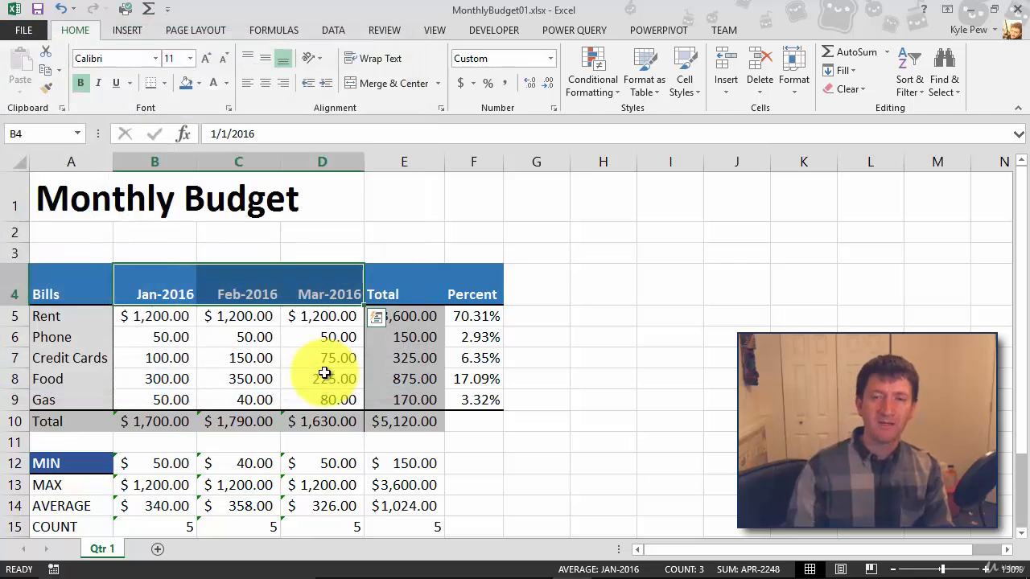
Step: Modify the AwesomeHeaderStyle cell style so its fill colour becomes green
click(55, 352)
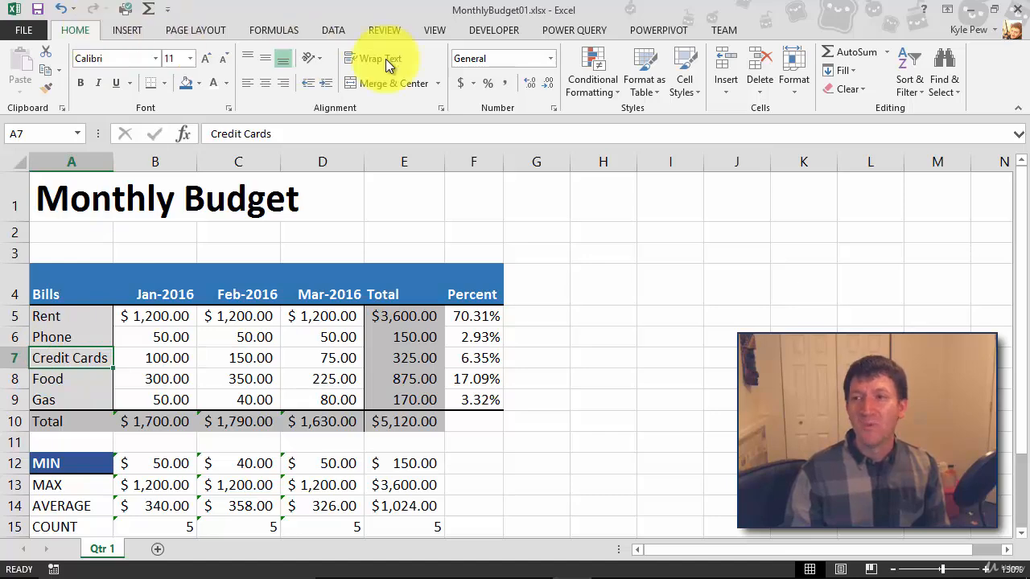
click(695, 92)
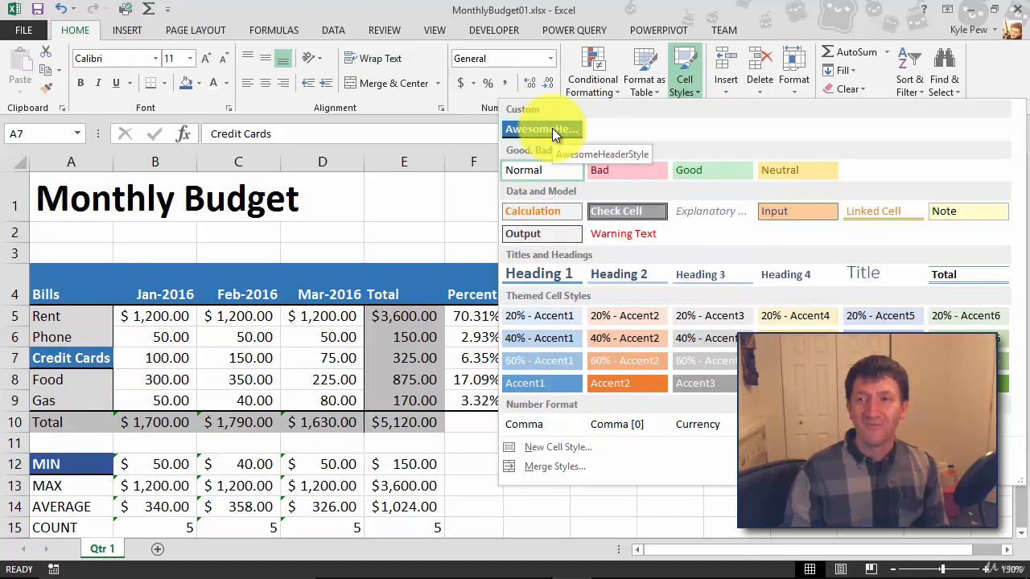
right_click(522, 127)
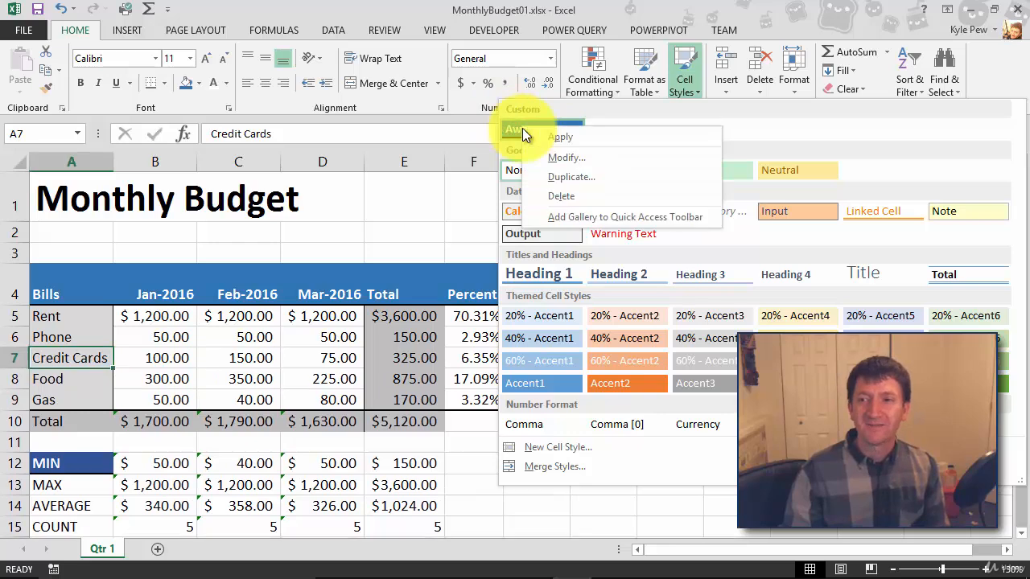
click(555, 157)
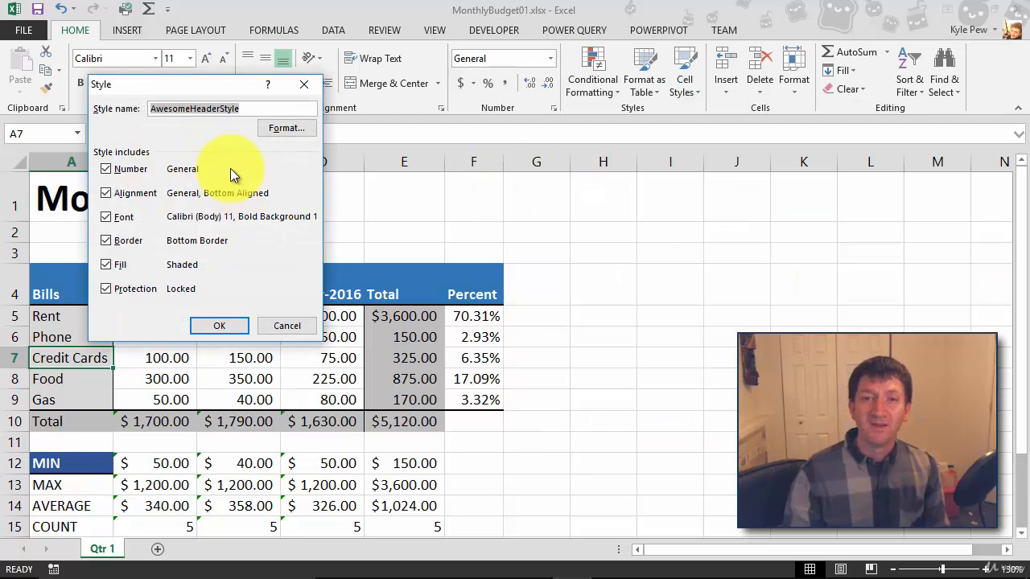
click(287, 129)
drag(104, 37, 150, 69)
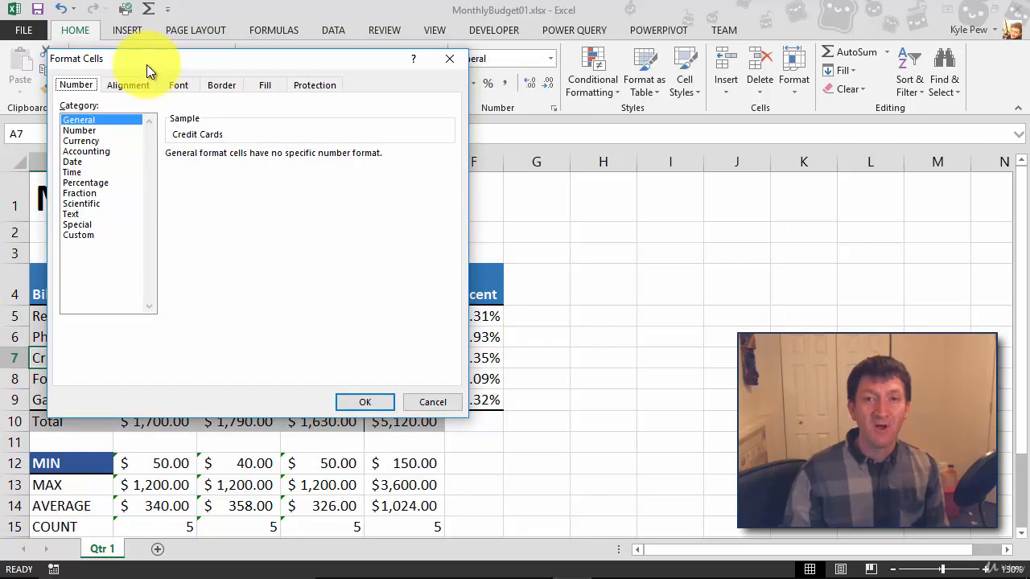
click(259, 85)
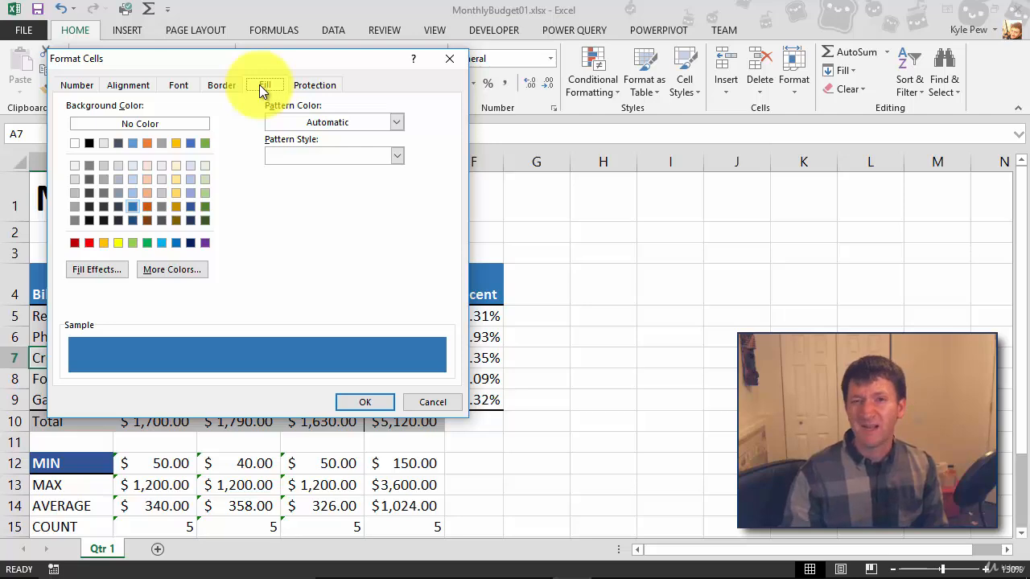
click(207, 207)
click(366, 402)
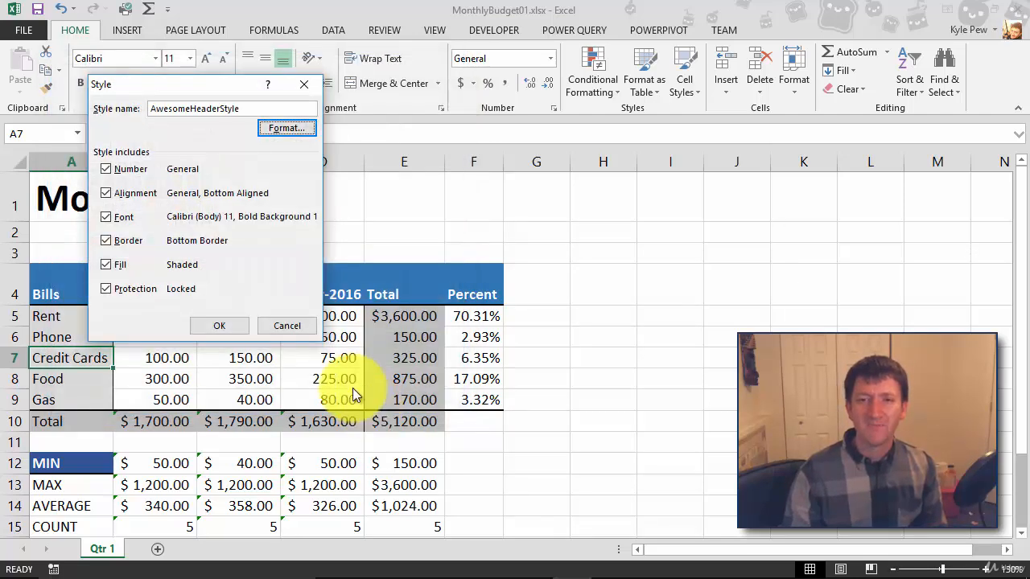
click(219, 324)
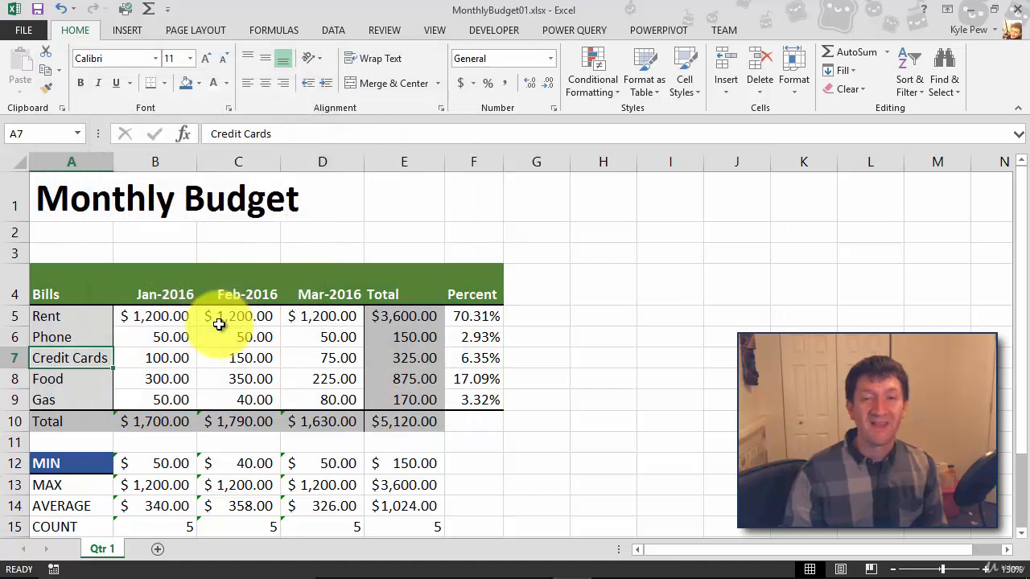